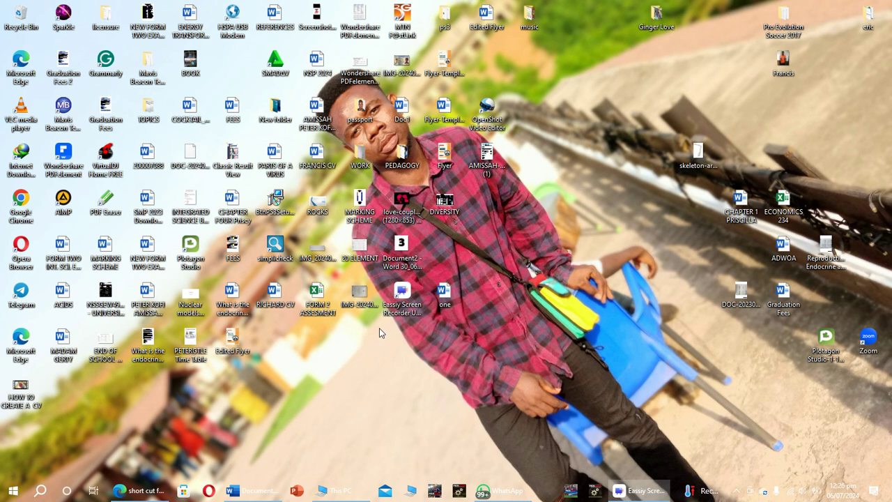
- Switch to the Word window with the sample passport photo sheet and create a new blank document
left_click(234, 492)
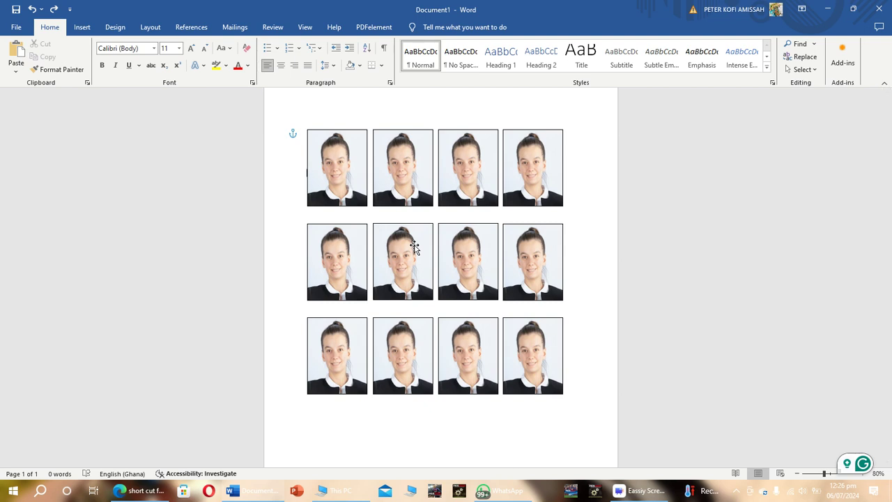
left_click(345, 166)
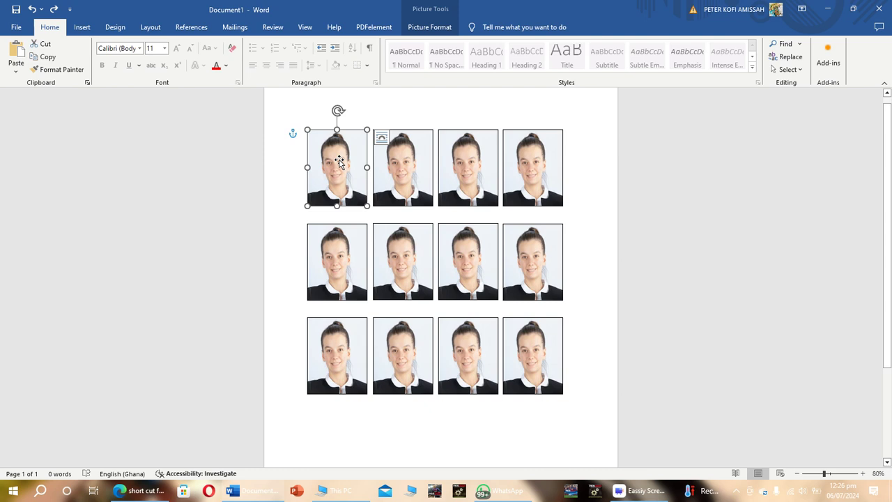
left_click(14, 28)
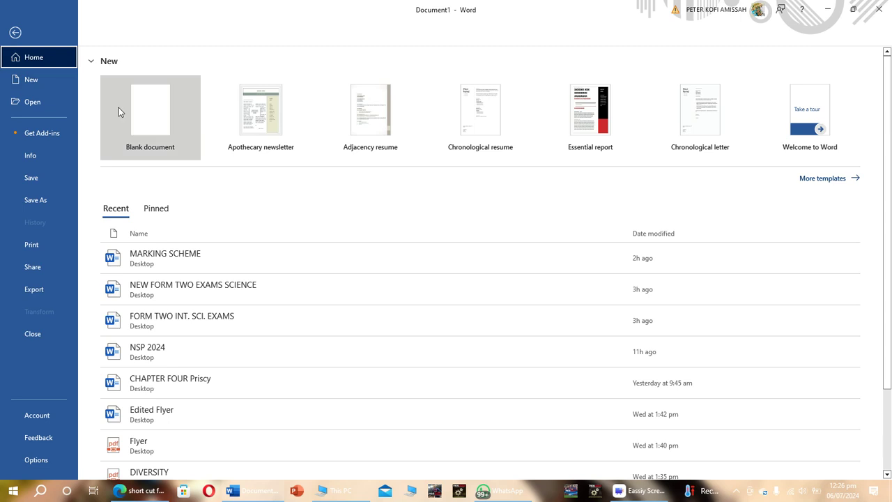
left_click(148, 112)
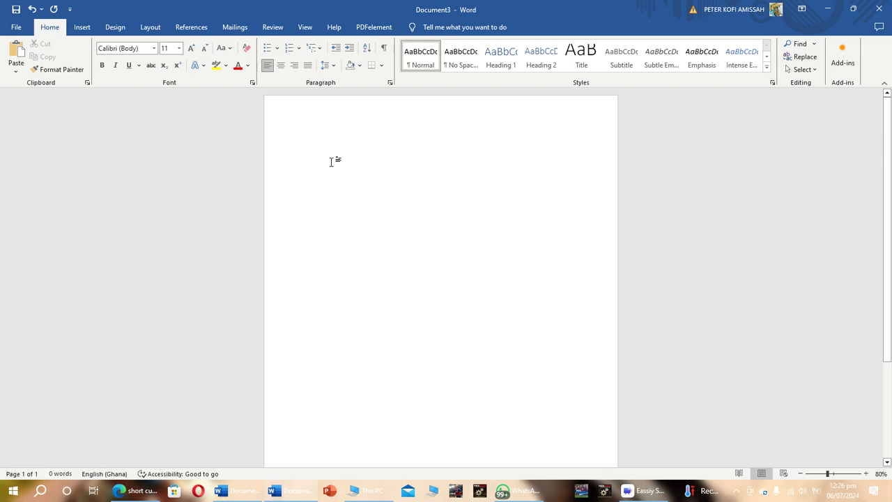
- Add several empty lines to the blank page and place the text cursor near its beginning
key("Return")
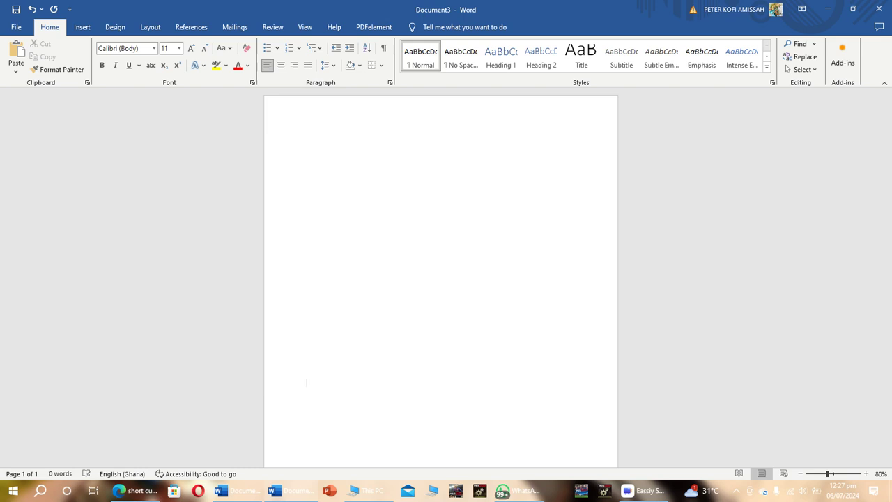
left_click(318, 160)
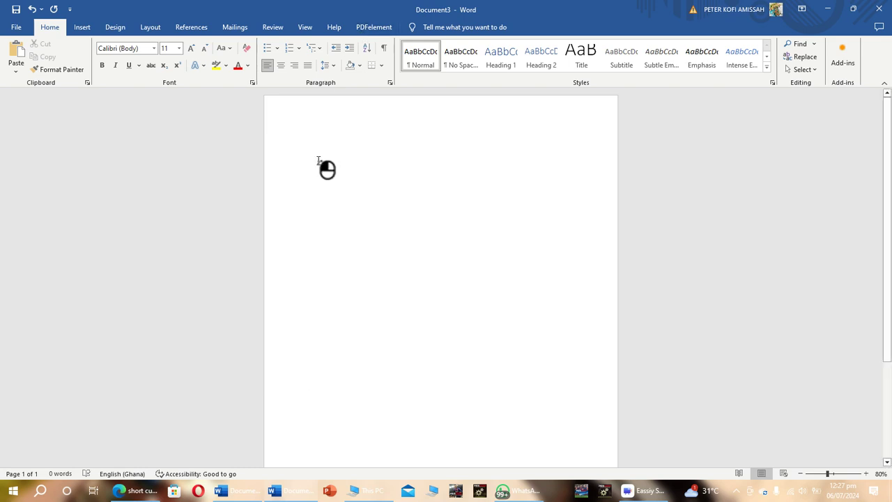
left_click(309, 135)
left_click(309, 125)
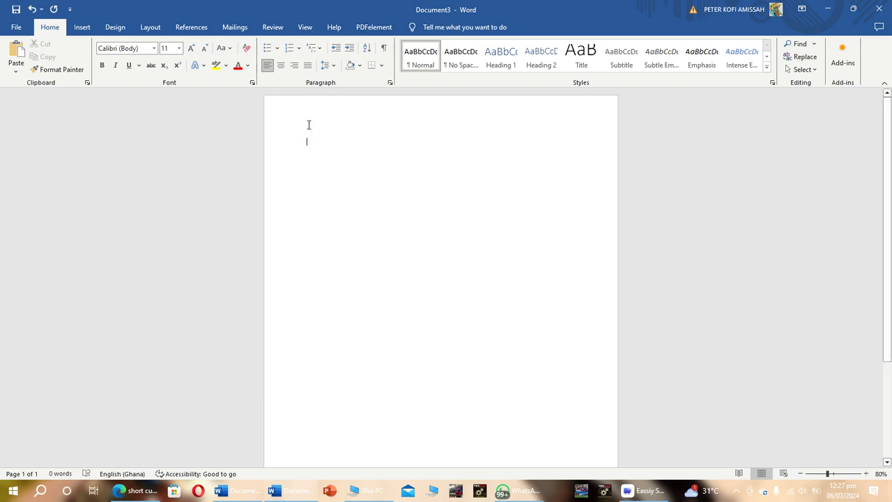
- Insert the JPG photo of the man in the orange jersey from this device's Desktop folder
left_click(84, 31)
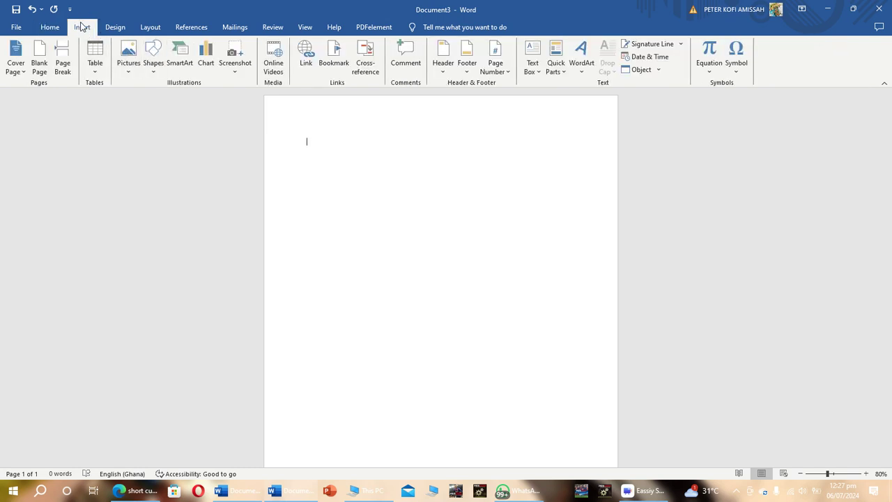
left_click(127, 56)
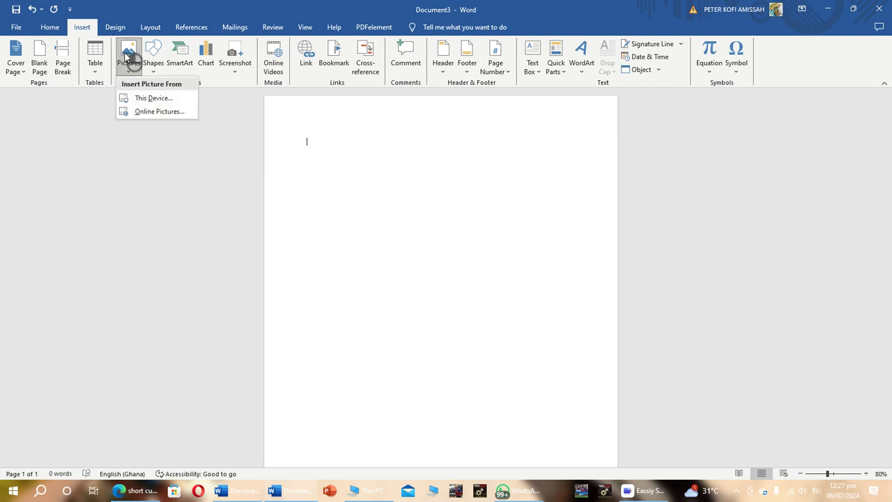
left_click(150, 98)
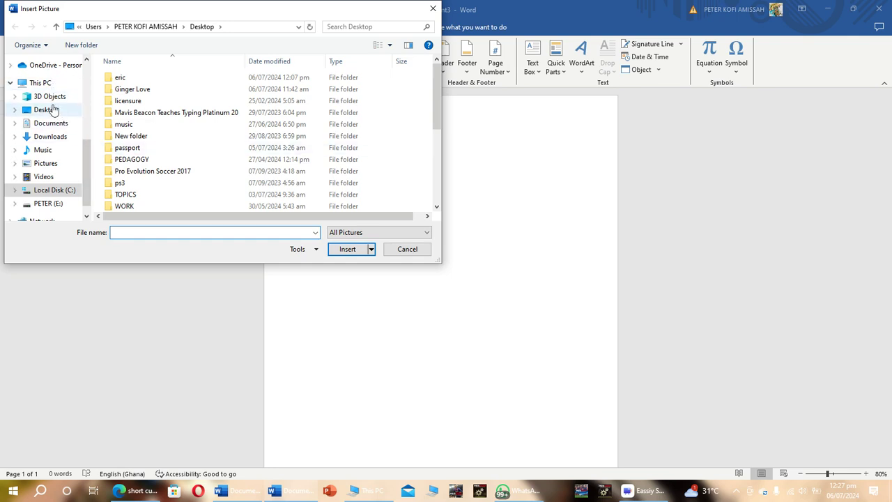
left_click(50, 110)
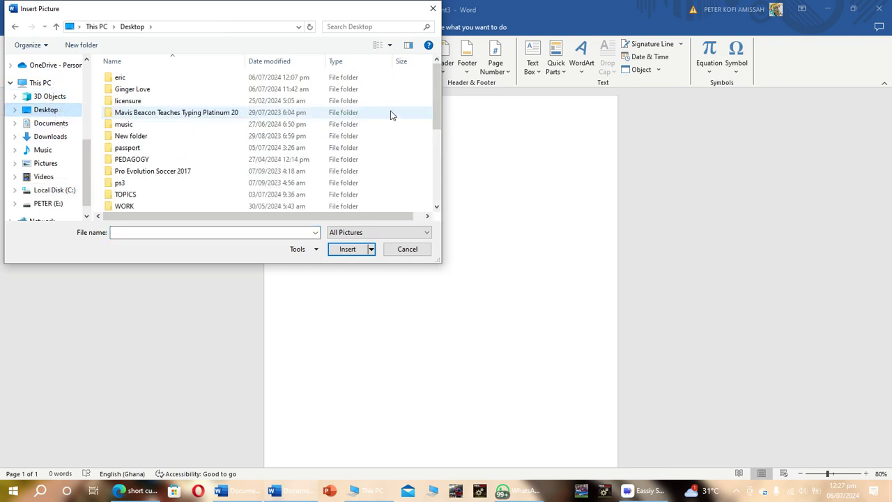
left_click_drag(437, 108, 439, 159)
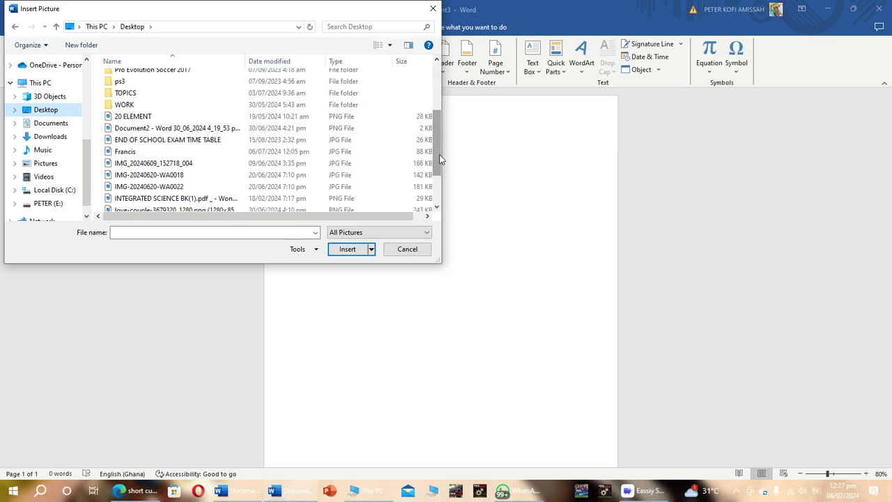
double_click(189, 152)
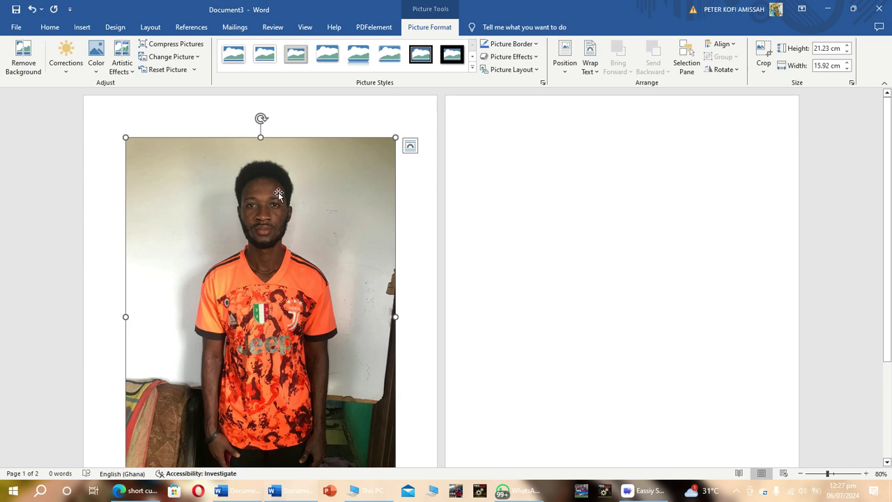
- Crop the strip of wall above the man's head, leaving about 20.34 cm of height, and adjust the picture slightly within the crop frame
left_click(290, 157)
right_click(290, 156)
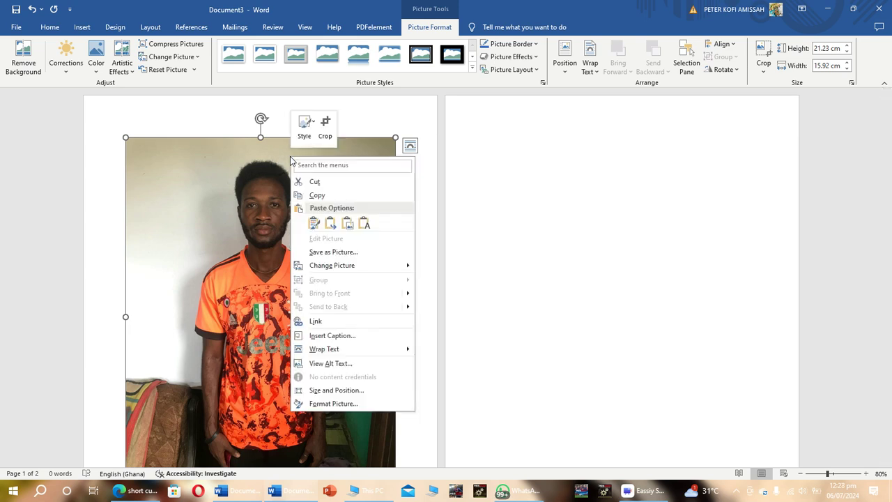
left_click(326, 133)
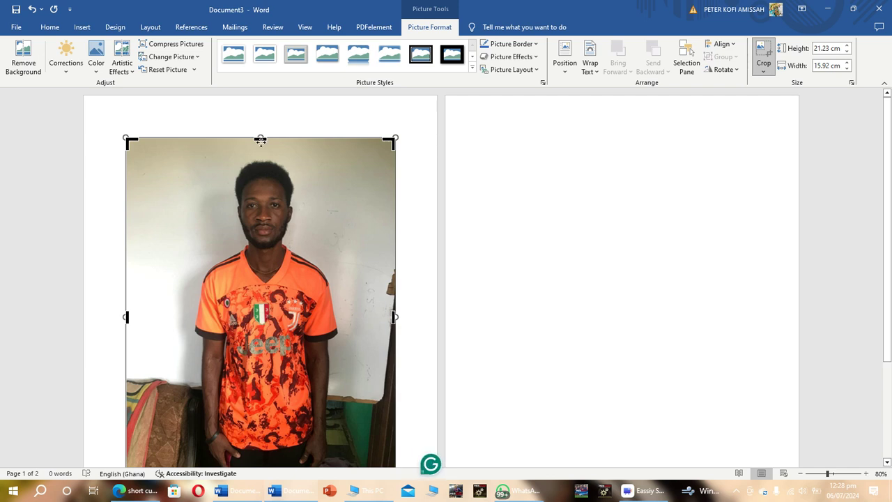
mouse_move(260, 141)
left_mouse_down()
mouse_move(262, 165)
mouse_move(260, 138)
mouse_move(261, 154)
left_mouse_up()
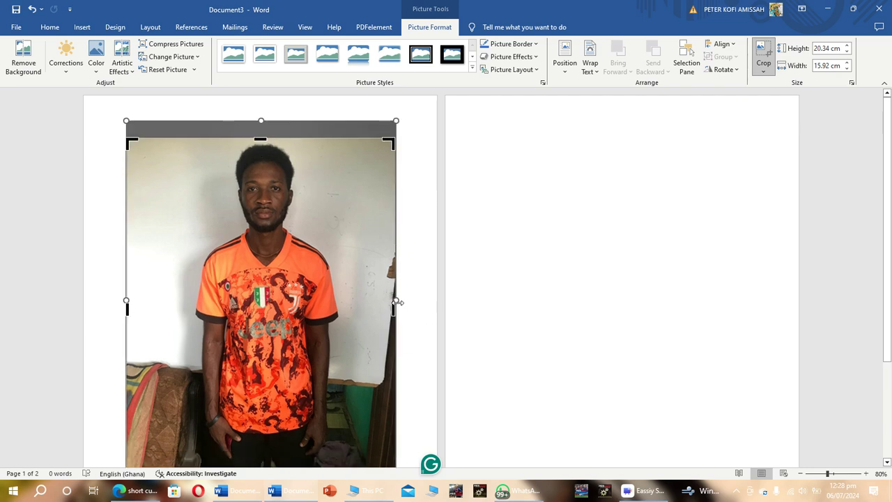
mouse_move(395, 300)
left_mouse_down()
mouse_move(404, 309)
mouse_move(379, 297)
mouse_move(393, 300)
left_mouse_up()
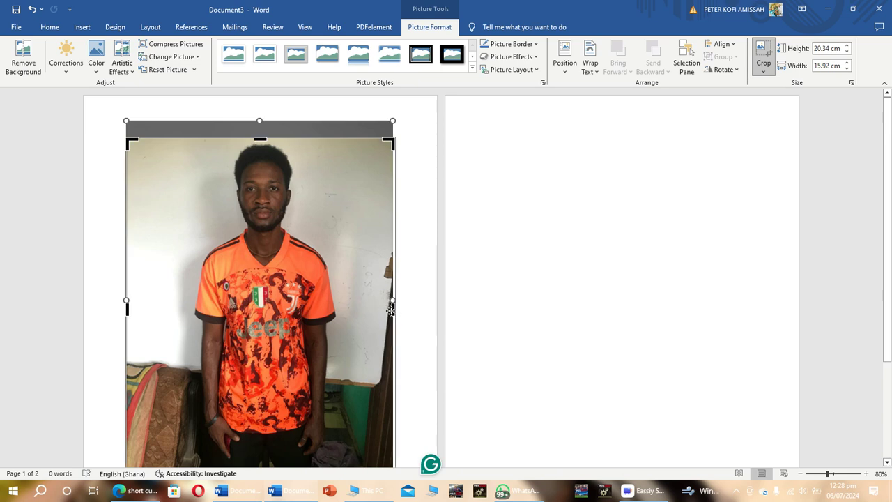
mouse_move(390, 310)
left_mouse_down()
mouse_move(398, 318)
mouse_move(391, 304)
left_mouse_up()
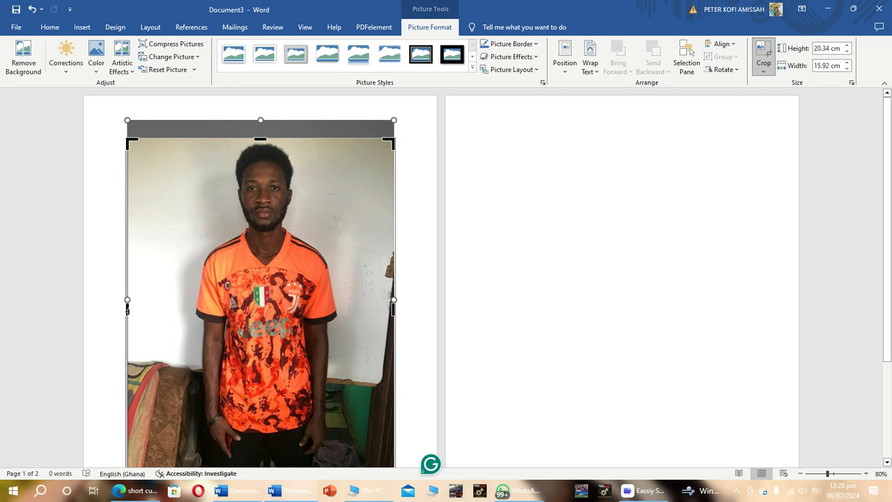
- Crop both sides and the lower body to a head-and-shoulders portrait about 7.22 cm wide and 8.58 cm high
left_click_drag(130, 311, 204, 309)
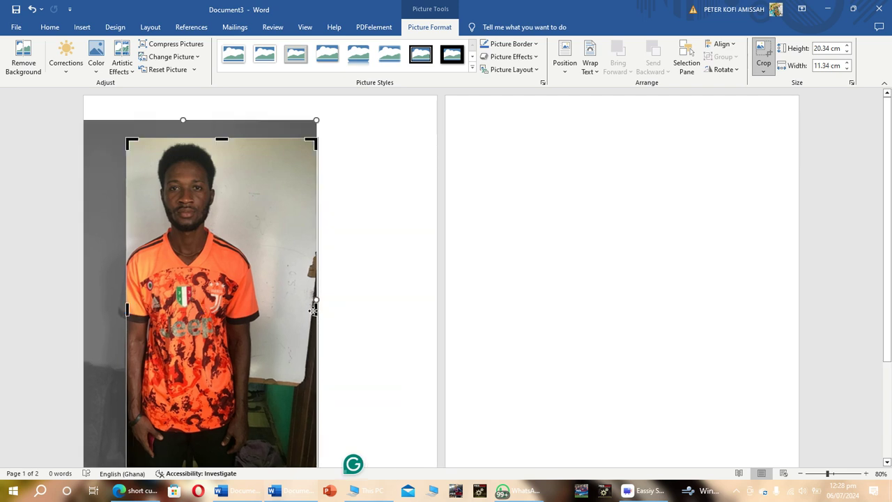
left_click_drag(313, 309, 252, 308)
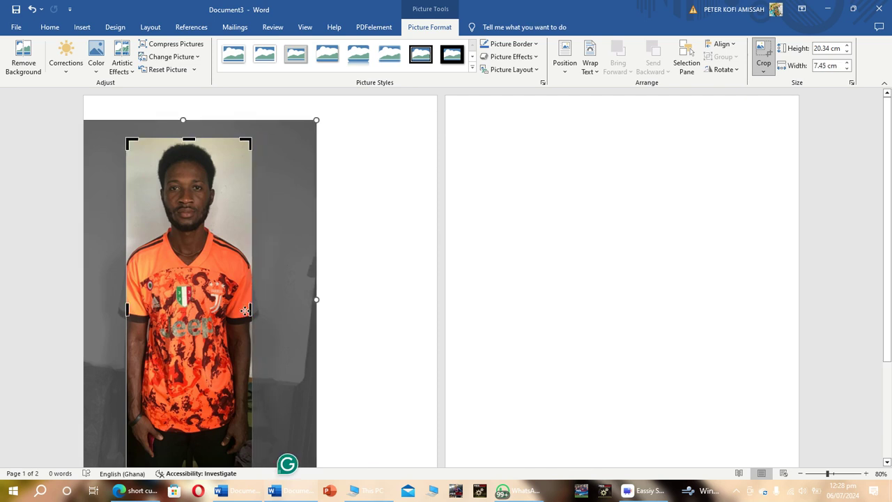
left_click_drag(251, 310, 247, 309)
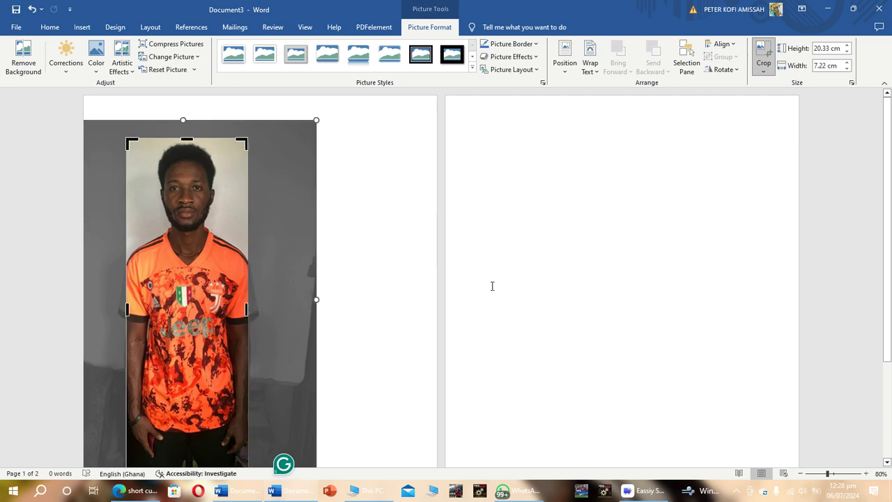
left_click_drag(890, 277, 889, 305)
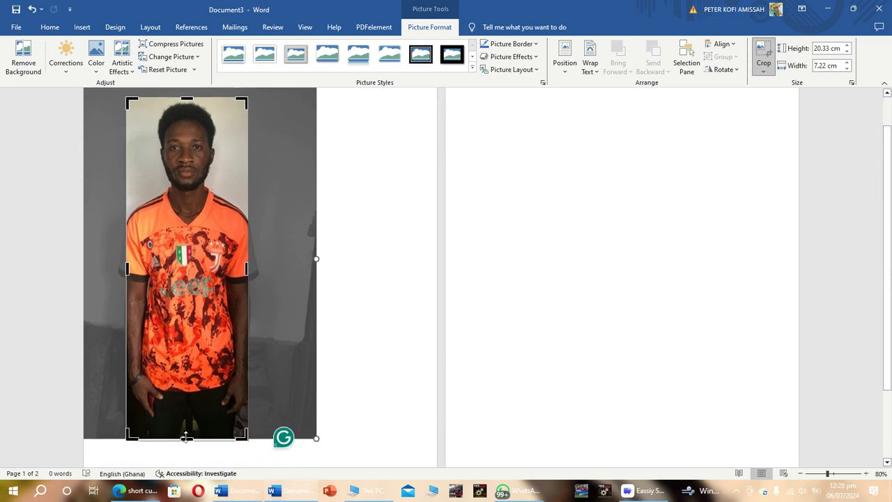
left_click_drag(187, 440, 186, 241)
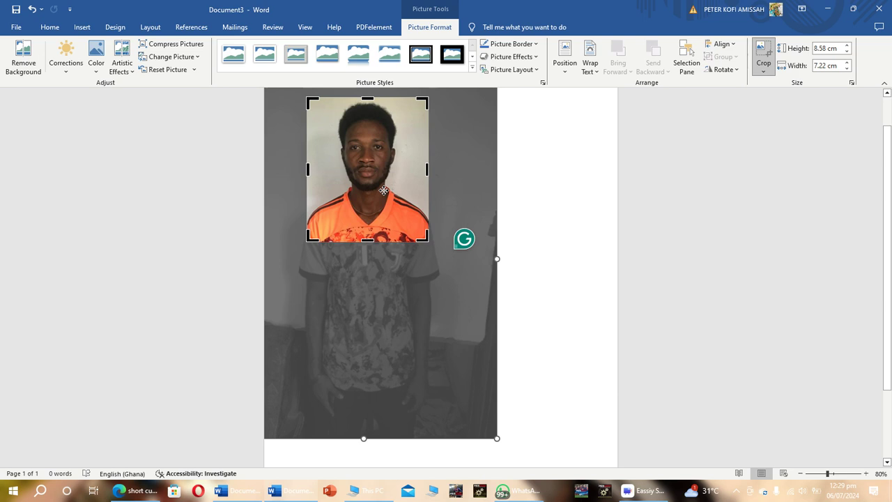
key("Escape")
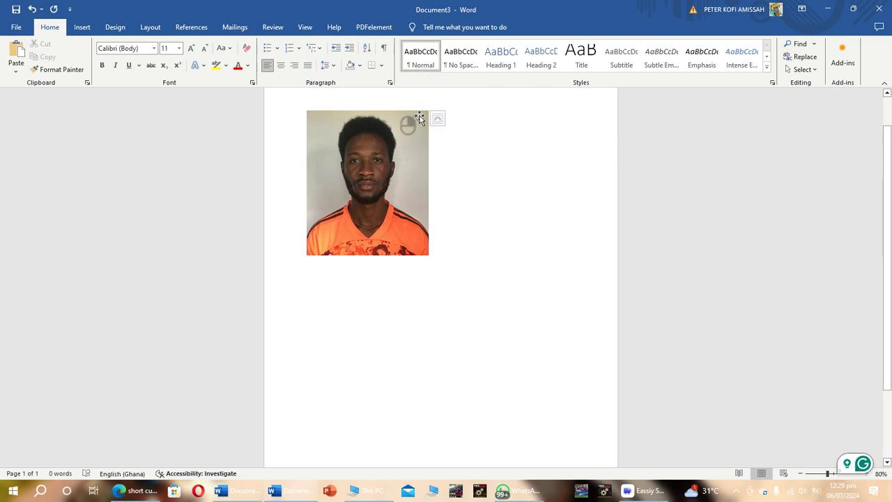
- Set the cropped photo's text wrapping to In Front of Text and move it slightly up the page
right_click(420, 116)
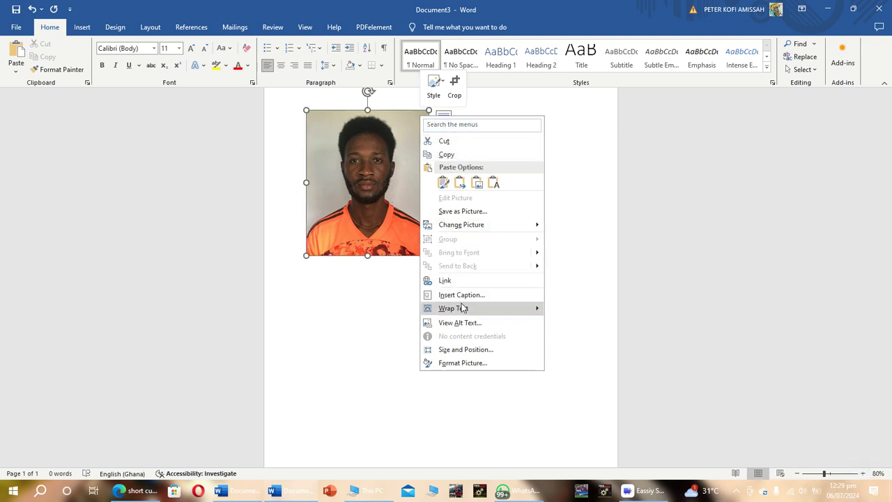
mouse_move(462, 308)
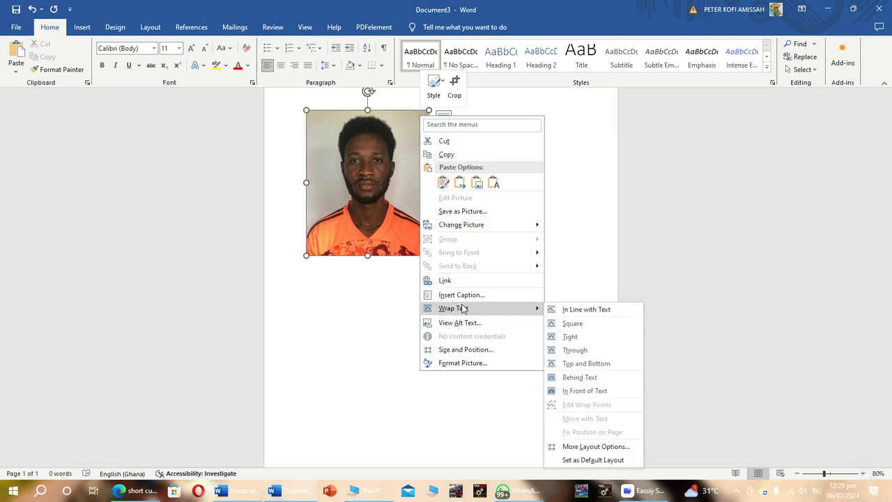
left_click(582, 392)
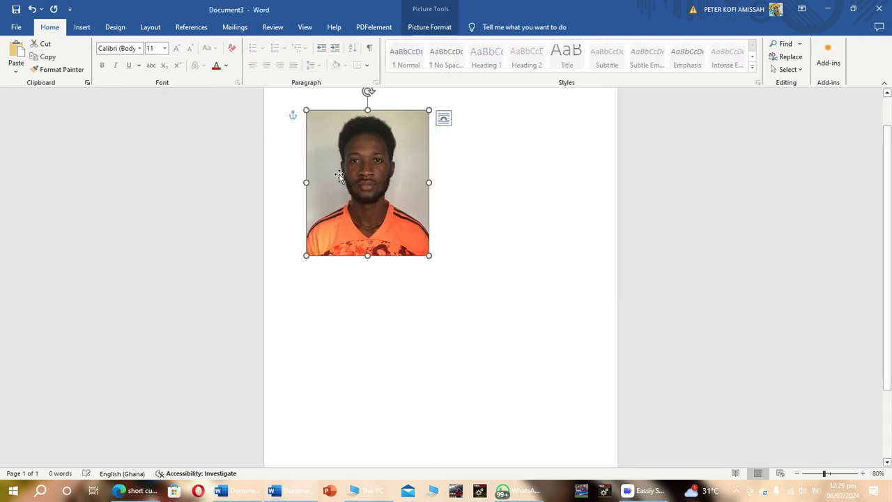
left_click_drag(357, 184, 352, 163)
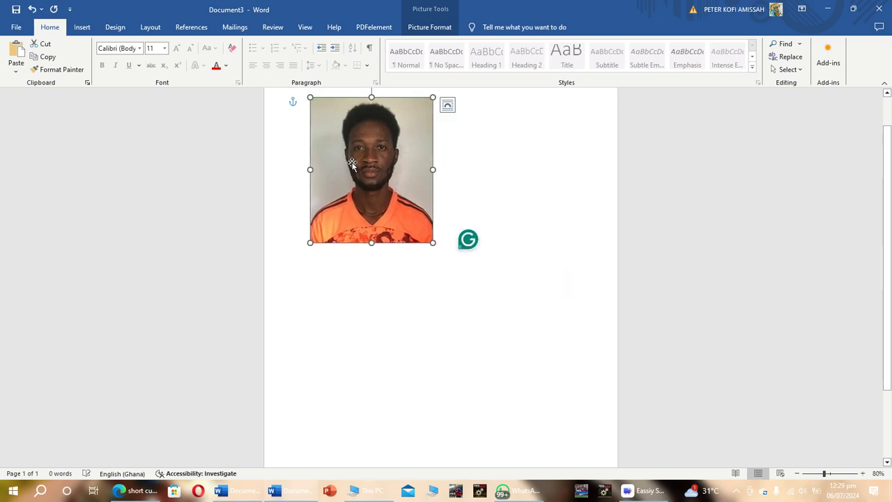
- Turn off Lock aspect ratio in the photo's size settings and set its absolute height to 4.5 cm
right_click(410, 110)
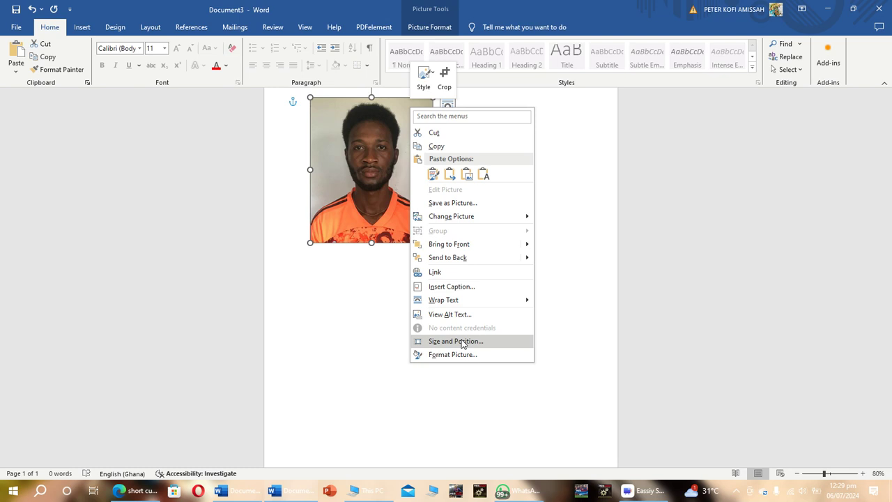
left_click(456, 341)
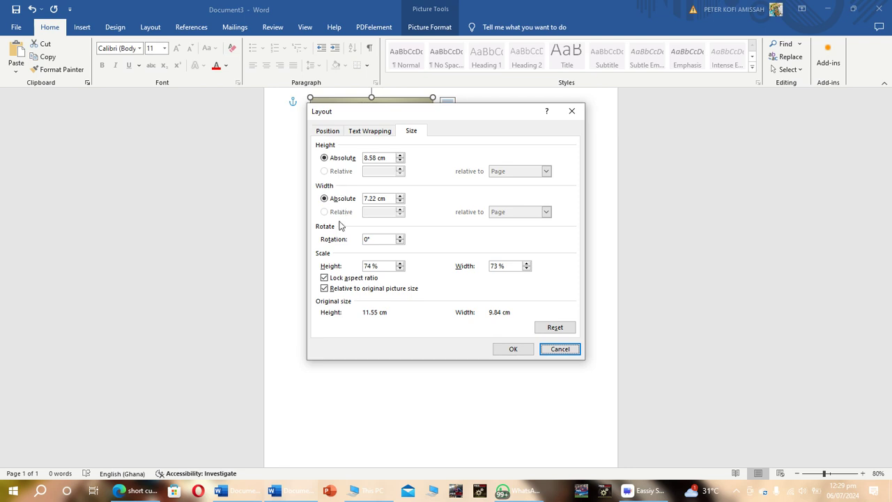
left_click(325, 278)
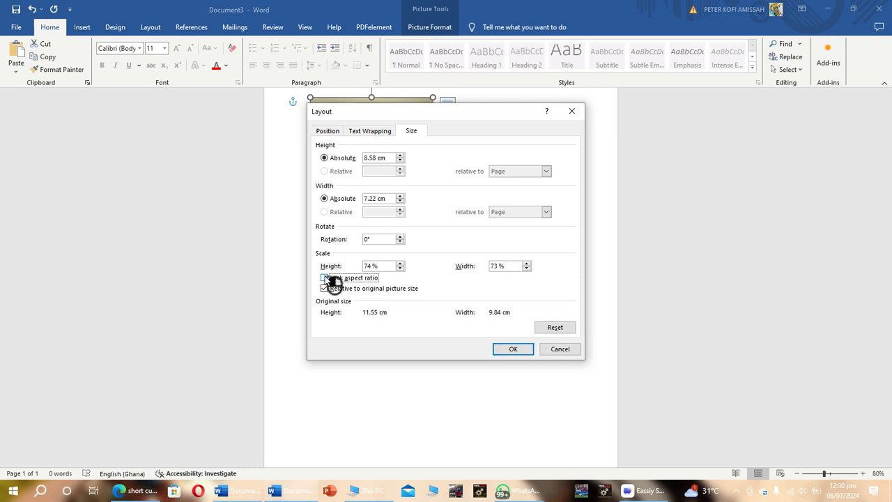
left_click(375, 158)
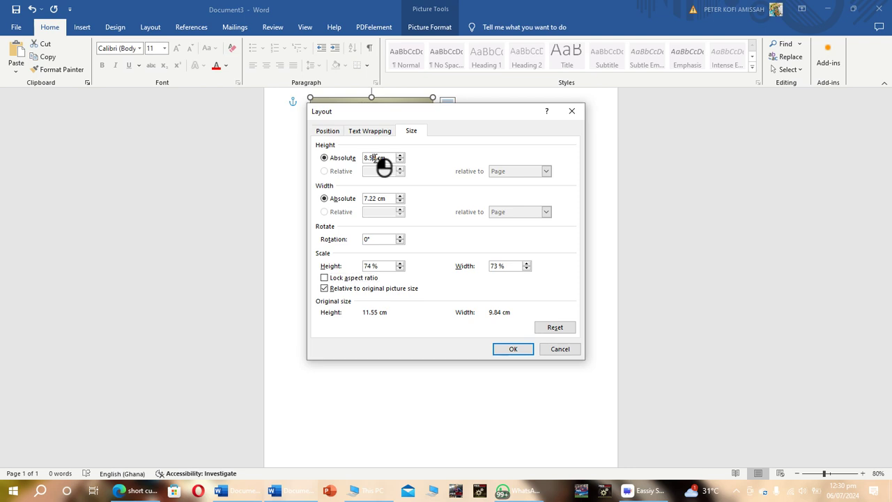
left_click(378, 159)
left_click(377, 158)
key("BackSpace")
key("BackSpace")
key("BackSpace")
- Reduce the photo's absolute width to passport-photo width and apply the new size
left_click(375, 199)
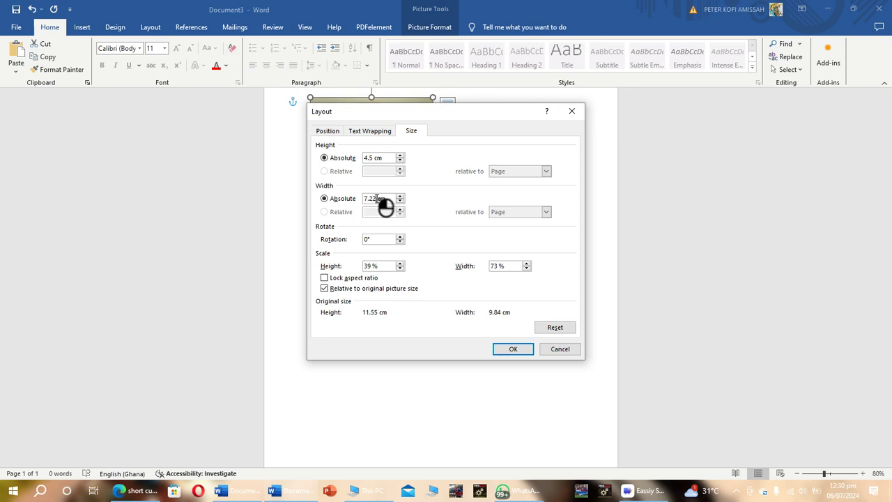
key("BackSpace")
key("BackSpace")
key("BackSpace")
left_click(511, 349)
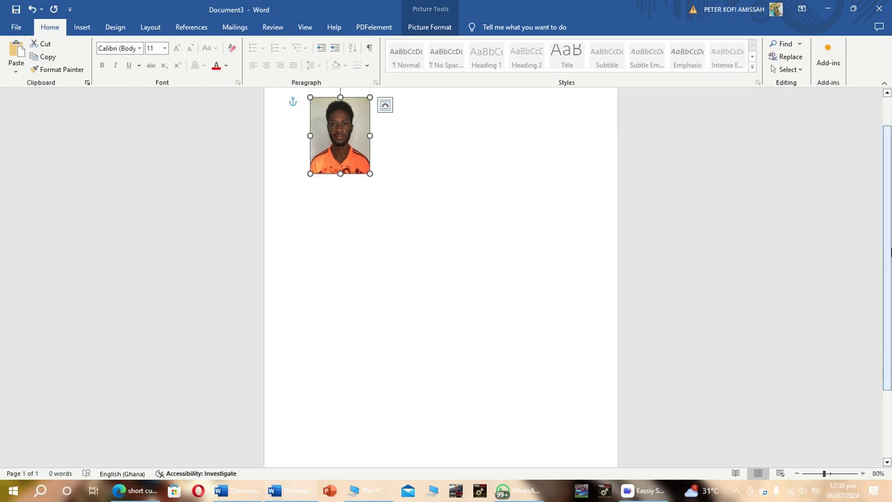
- Add a 1½ pt picture border around the resized passport photo
scroll(891, 251, "up", 2)
left_click(332, 170)
left_click(350, 149)
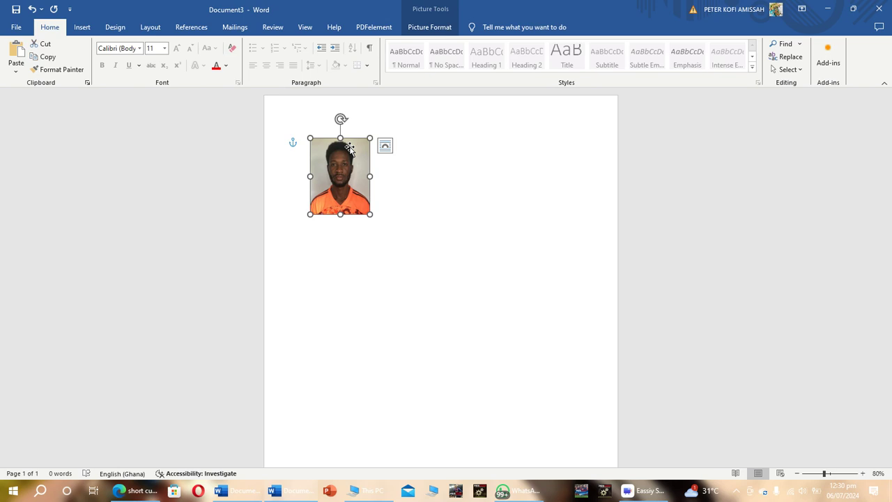
right_click(350, 149)
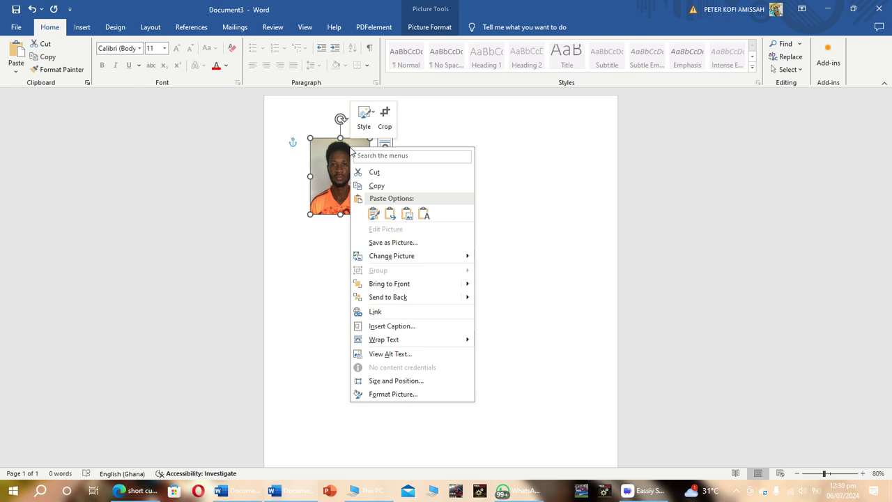
left_click(331, 162)
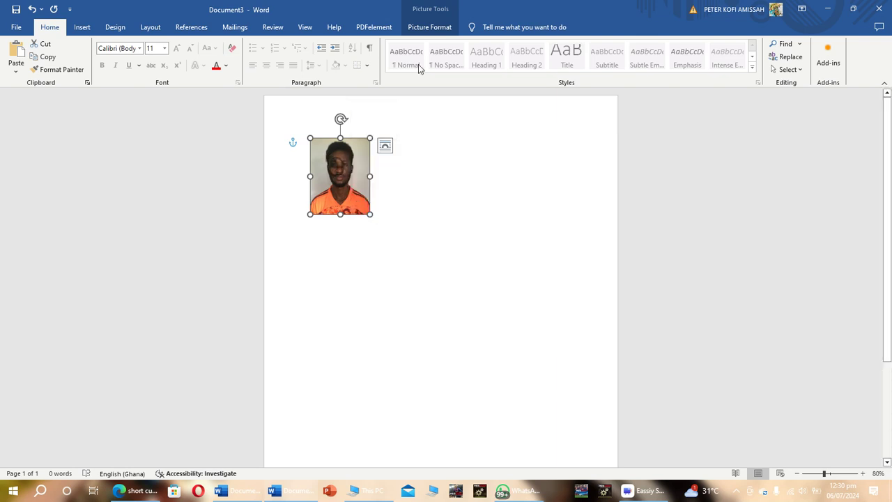
left_click(434, 28)
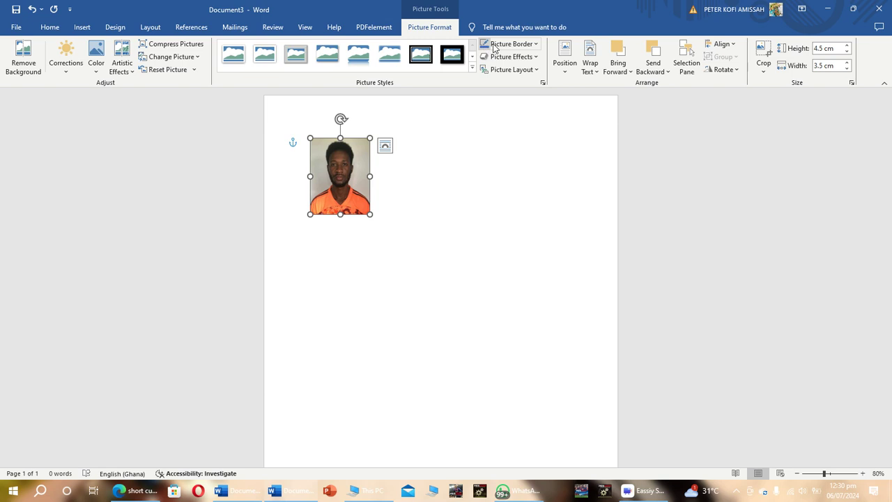
left_click(537, 44)
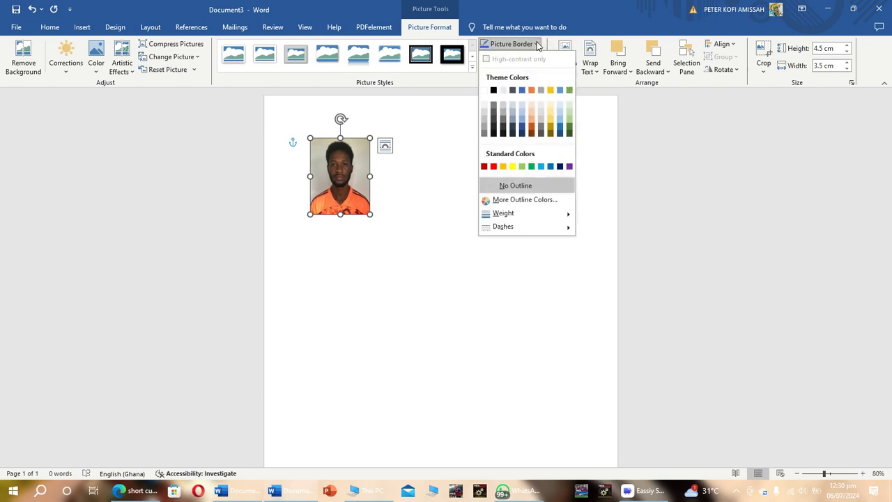
mouse_move(518, 210)
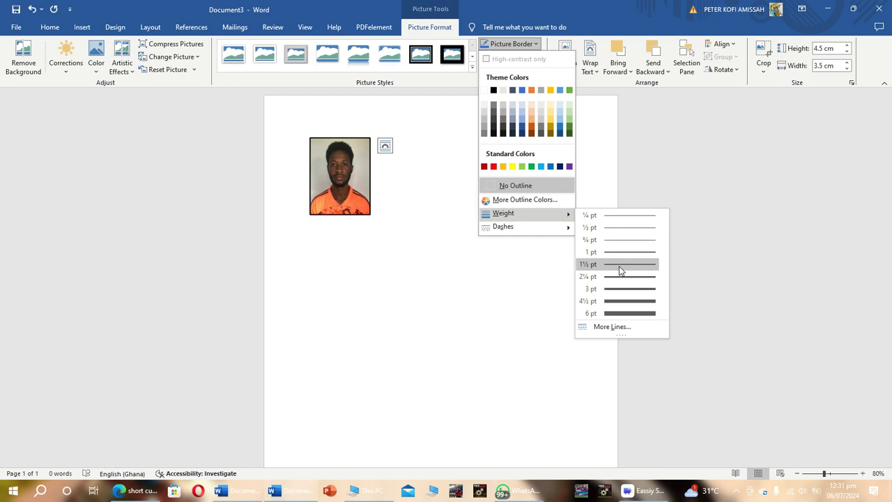
left_click(621, 268)
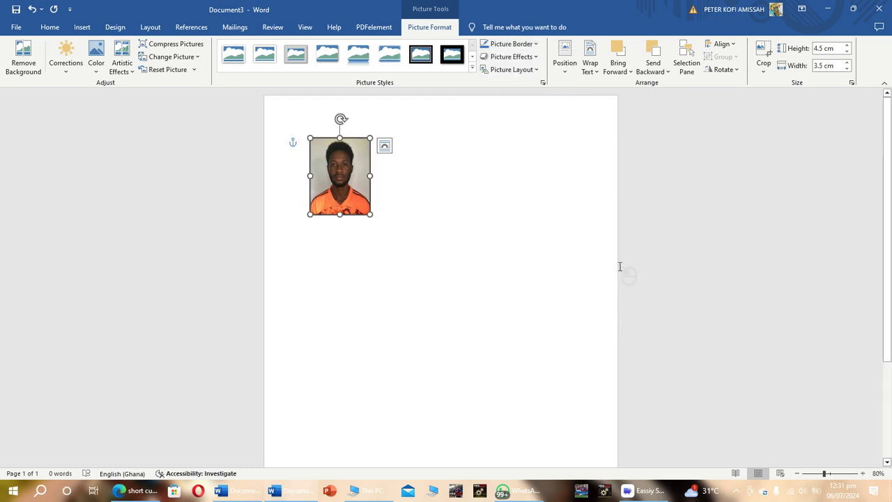
- Copy the bordered photo, paste it with source formatting kept, and place the duplicate beside the original with a small gap
right_click(354, 147)
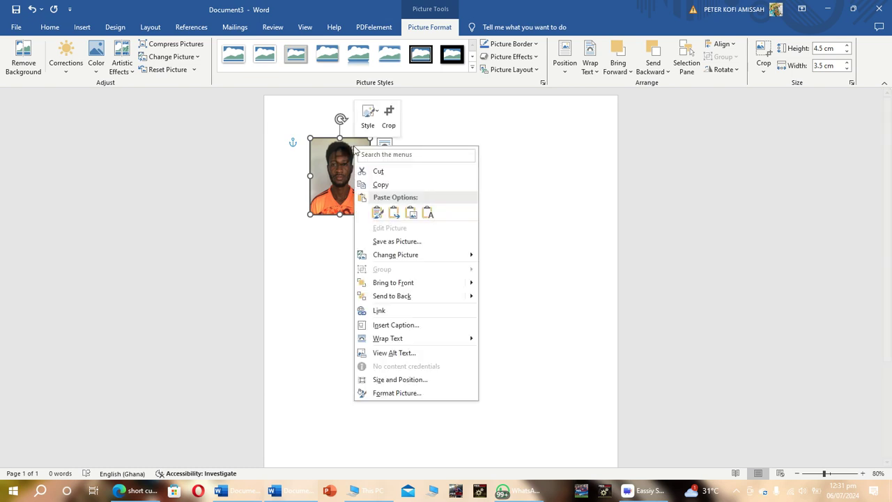
left_click(380, 184)
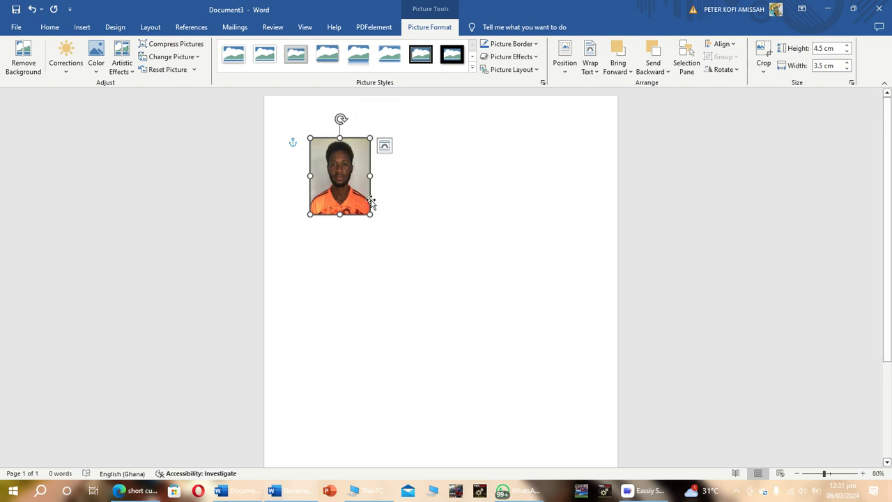
left_click(385, 205)
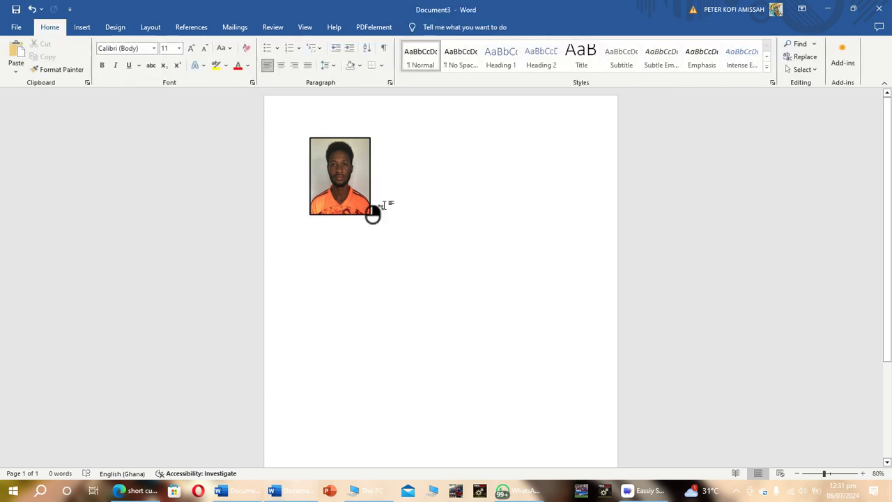
right_click(370, 212)
left_click(408, 273)
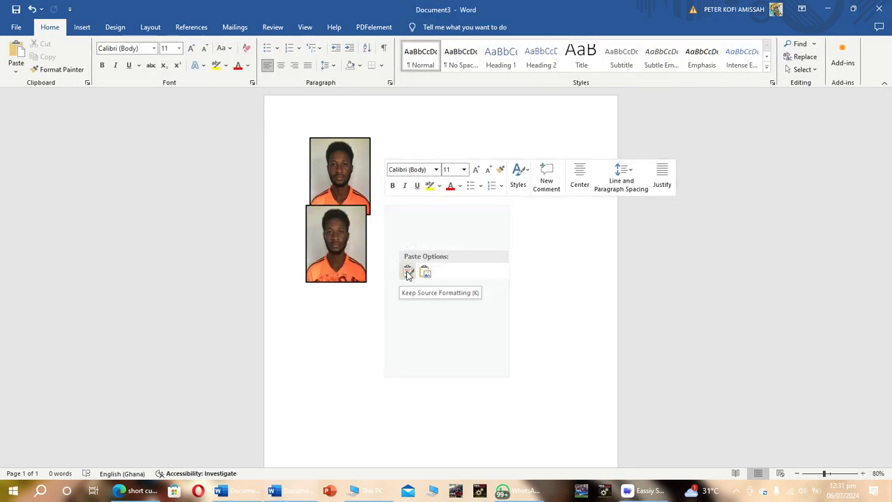
left_click_drag(331, 249, 395, 166)
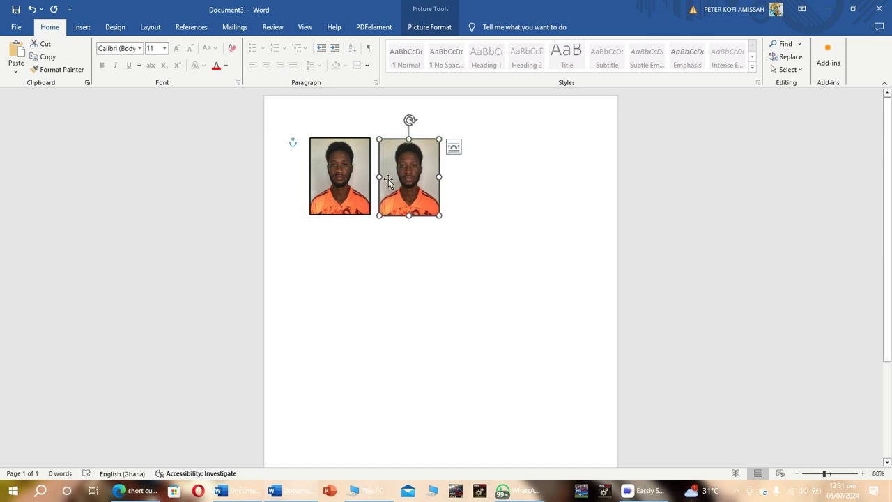
- Paste a third photo with source formatting kept and line it up beside the second one in the same row
left_click(364, 229)
left_click(449, 208)
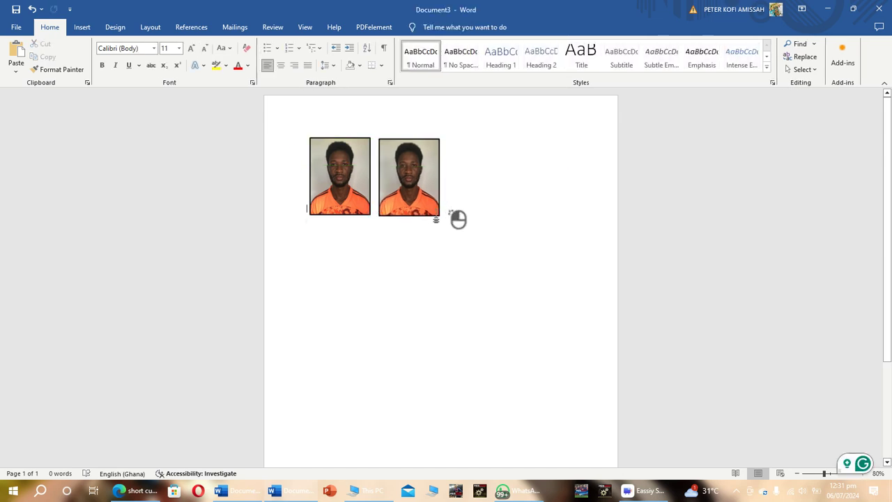
right_click(310, 221)
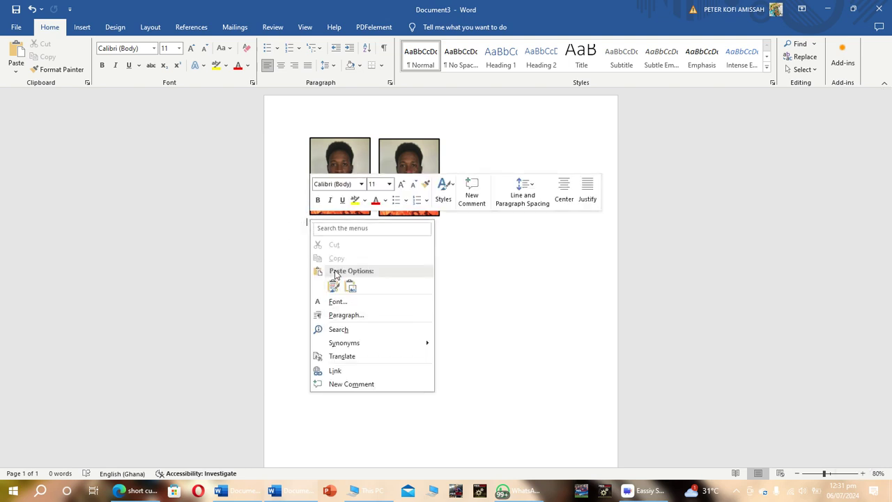
left_click(334, 288)
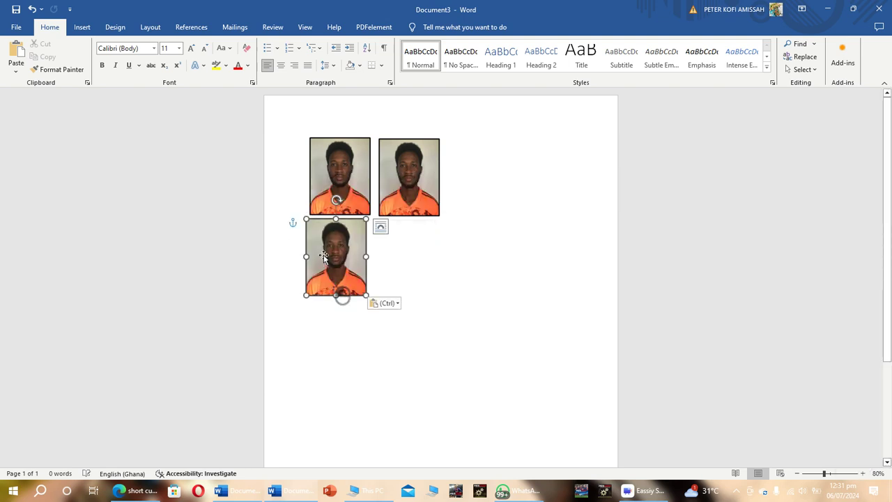
left_click_drag(332, 261, 465, 177)
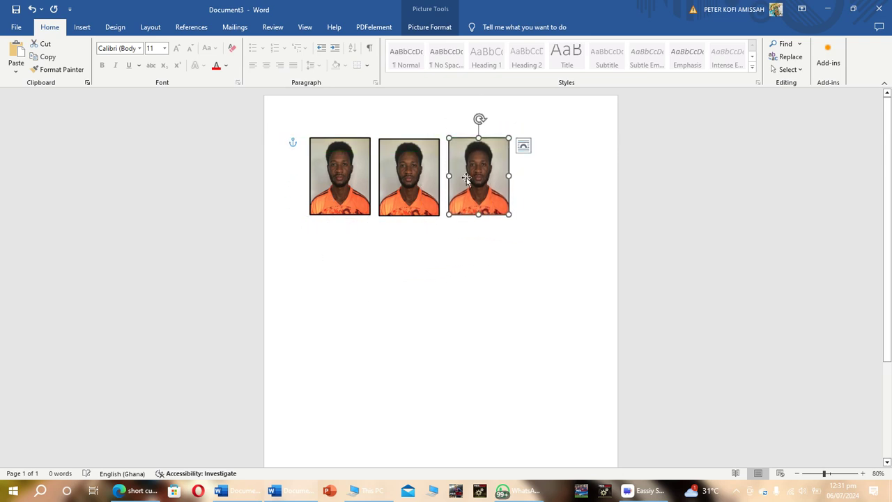
- Paste a fourth photo with source formatting kept below the row of three and select it
left_click(350, 248)
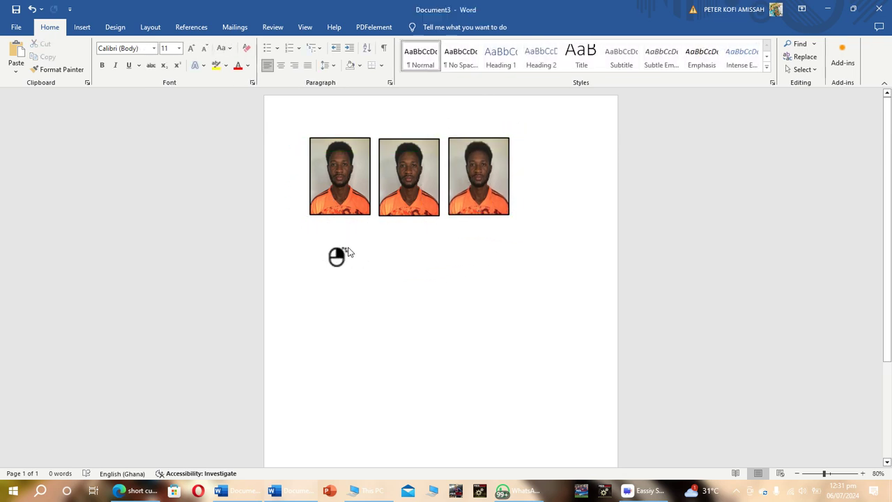
right_click(348, 249)
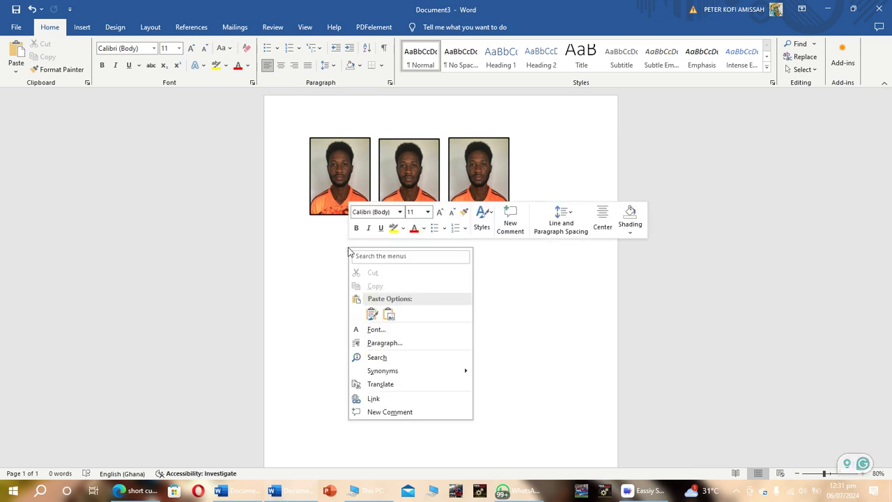
left_click(372, 315)
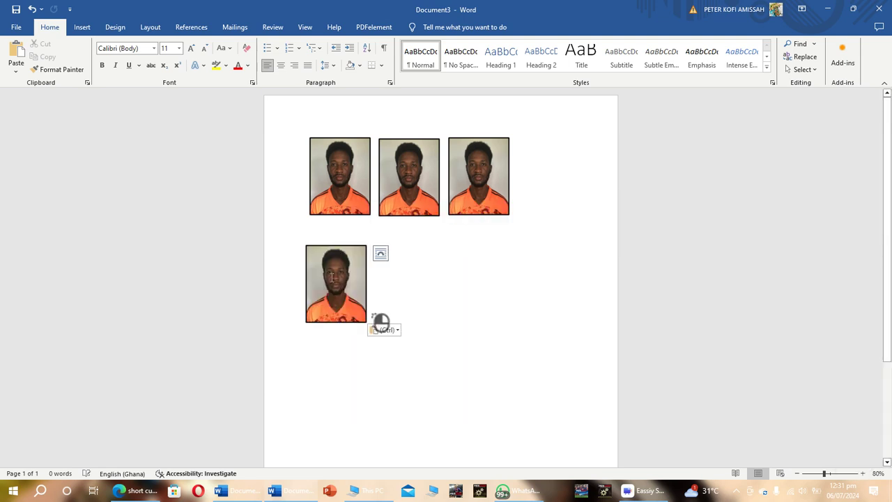
left_click(337, 278)
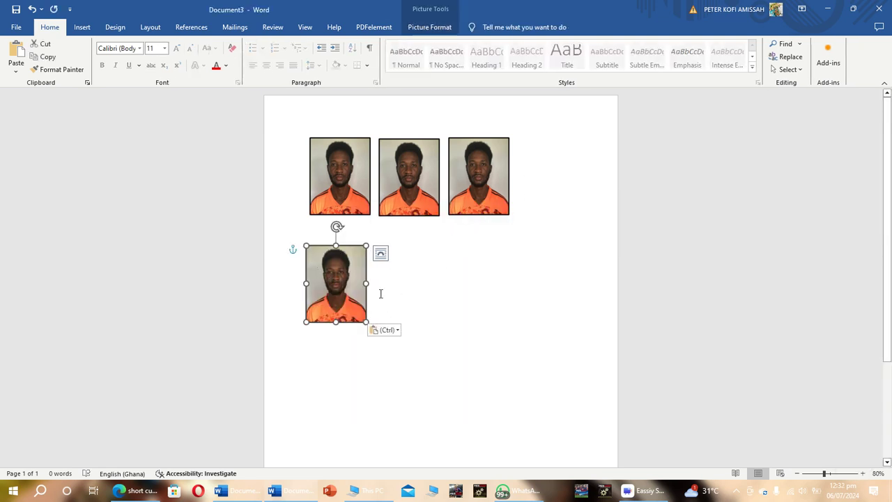